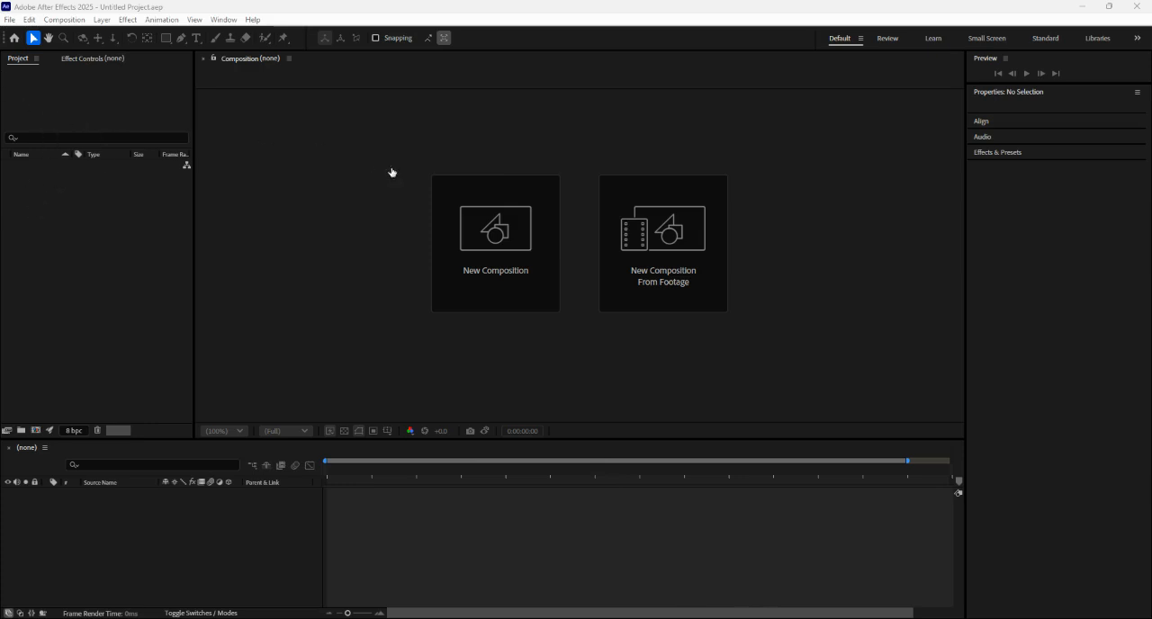
# - Open the Animation Fundamentals tutorial in the Learn workspace and advance to its Setting keyframes page
pyautogui.click(266, 232)
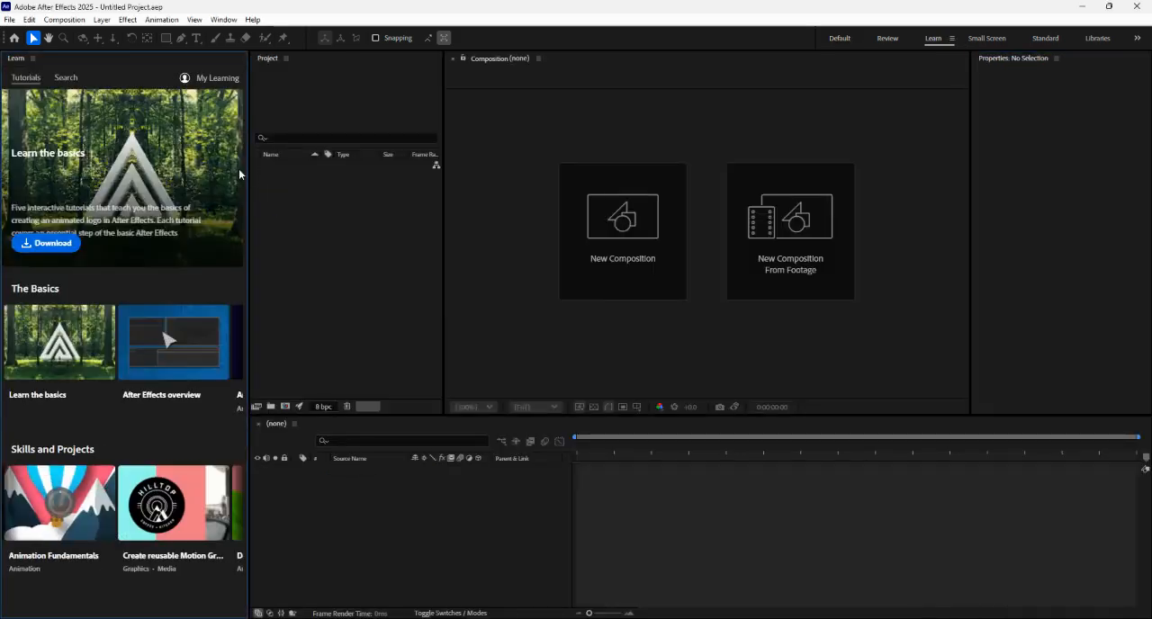
pyautogui.click(66, 509)
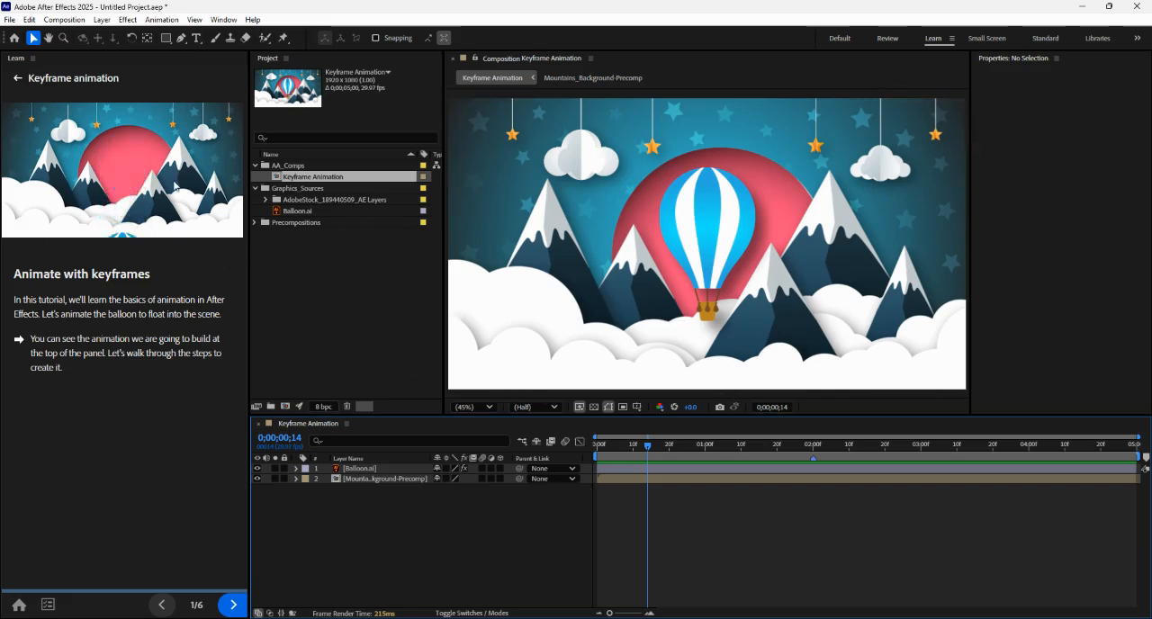
pyautogui.click(231, 606)
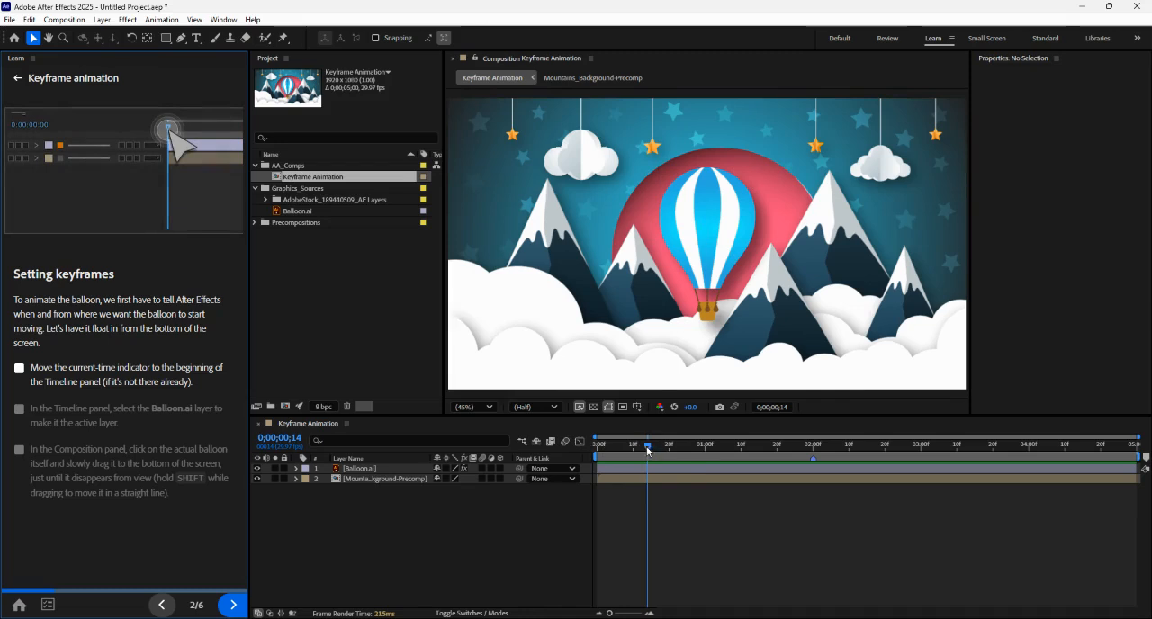
# - Return the current-time indicator to 0 seconds and move the balloon straight down out of frame to about 960, 1375.6
pyautogui.moveTo(648, 447); pyautogui.dragTo(597, 452)
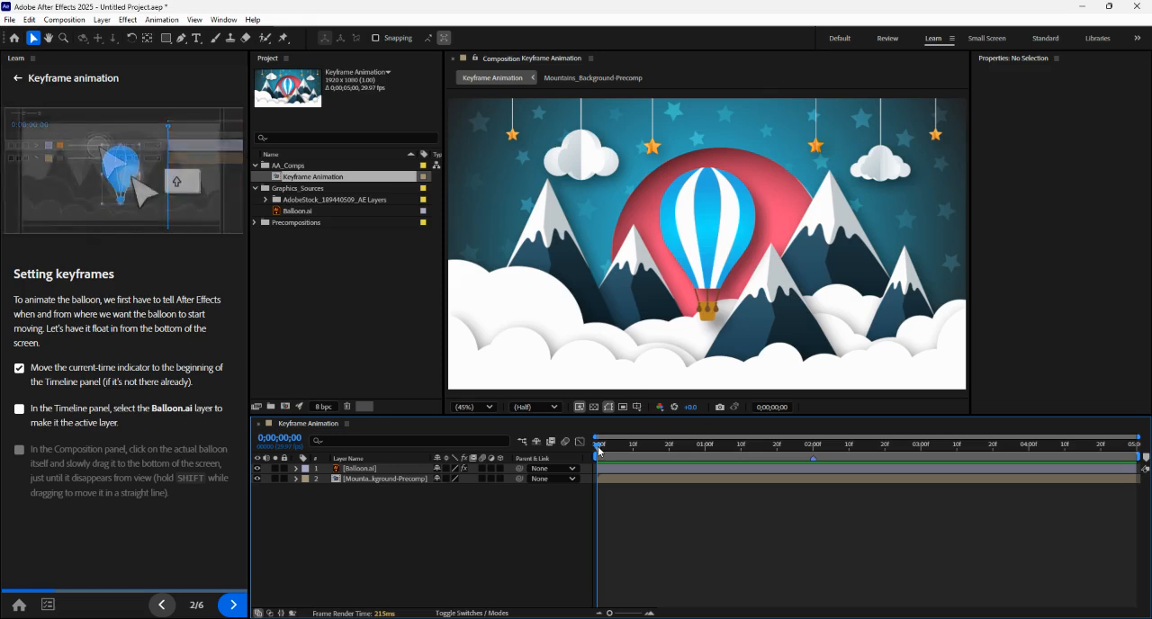
pyautogui.click(702, 281)
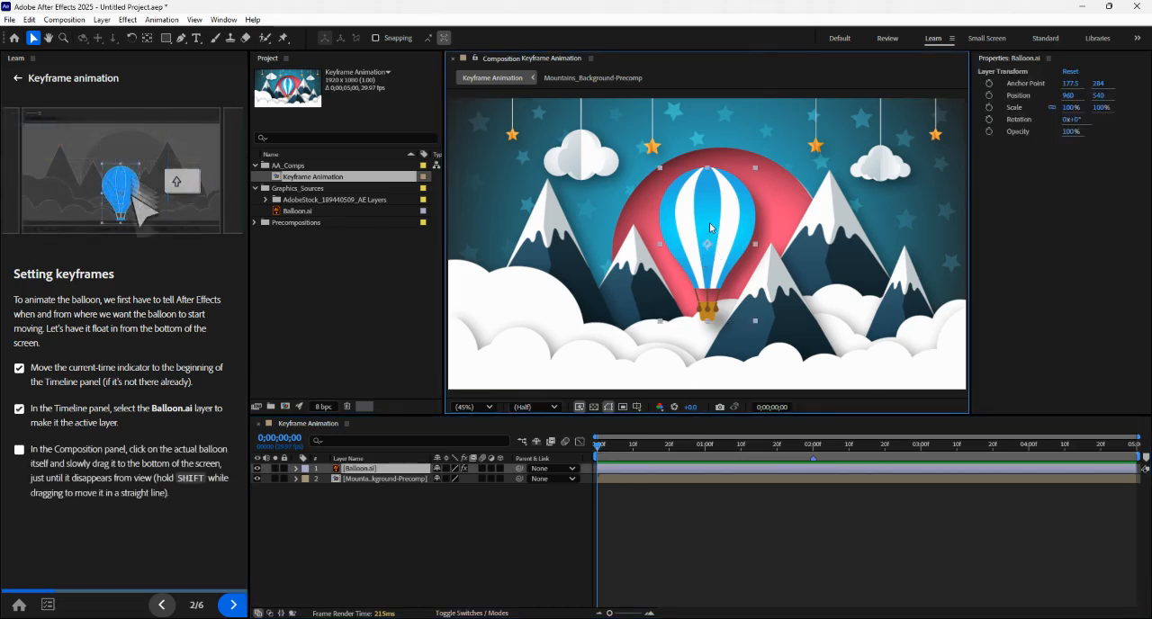
pyautogui.moveTo(713, 233); pyautogui.dragTo(713, 446)
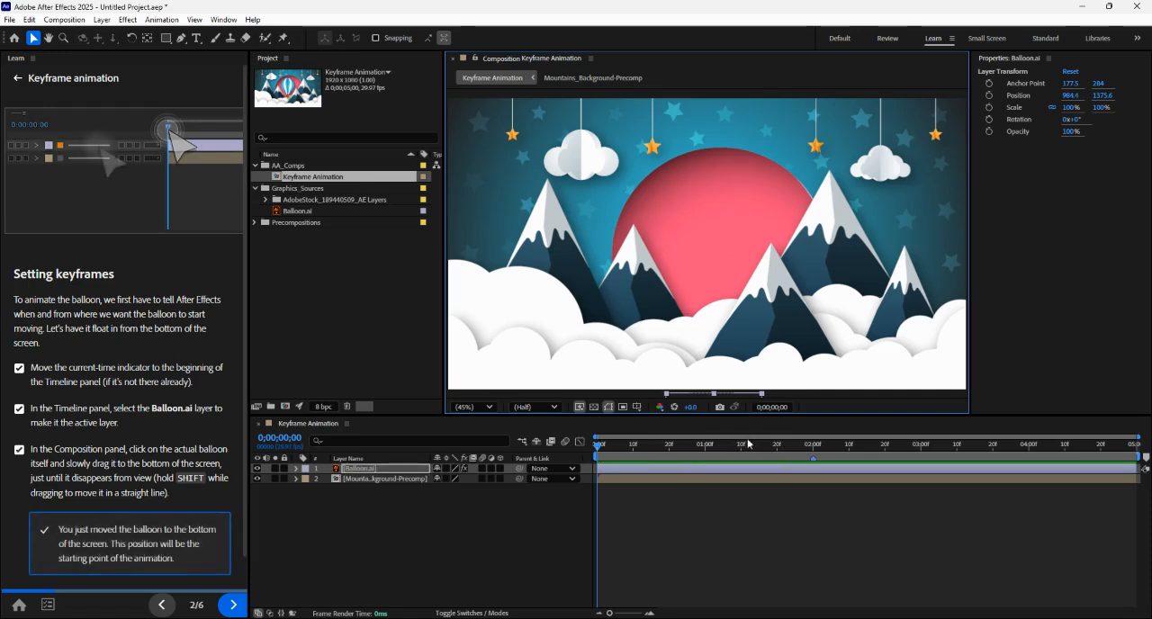
pyautogui.hotkey('ctrl', 'z')
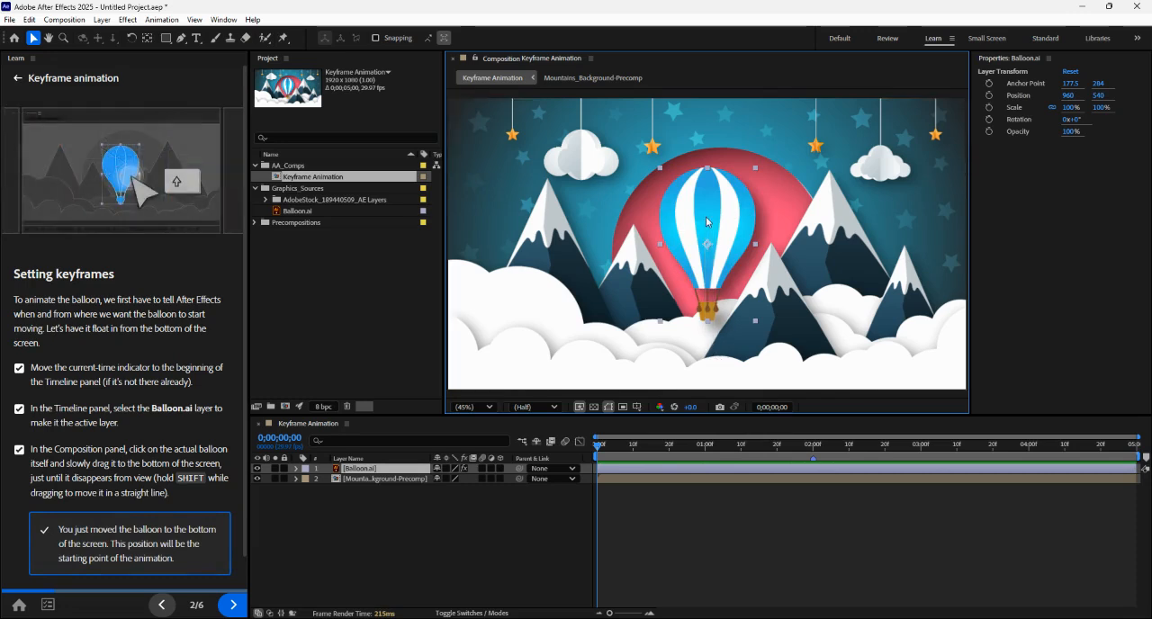
pyautogui.moveTo(707, 222); pyautogui.dragTo(703, 429)
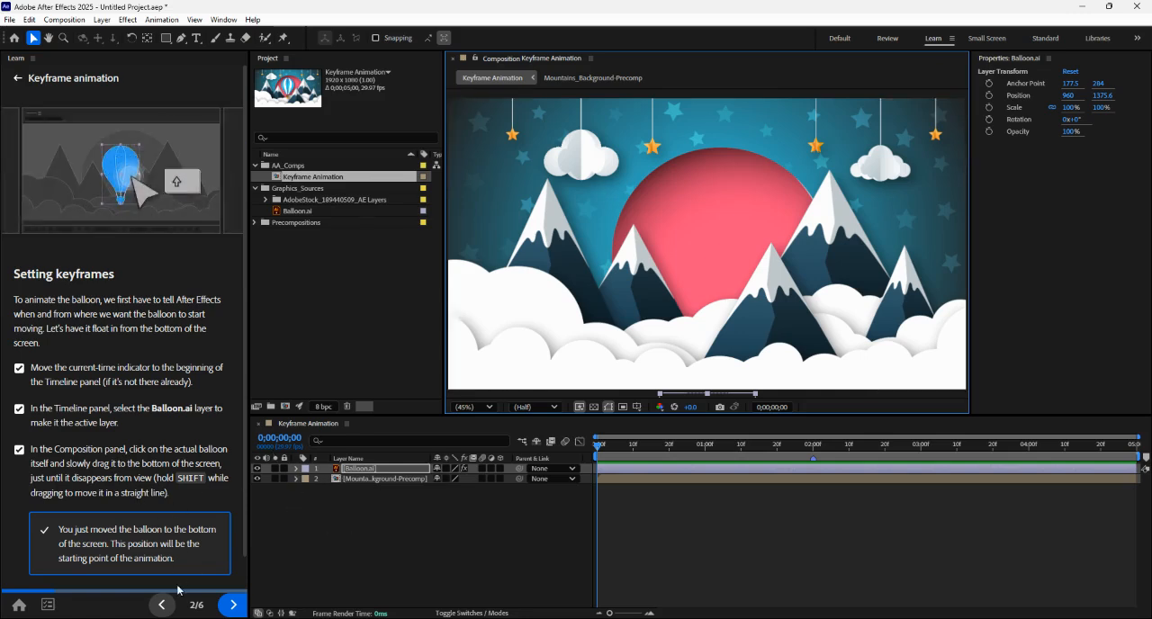
# - Expand the Balloon.ai layer's Transform properties and record a Position keyframe at 0 seconds with a vertical value of 1386.6
pyautogui.click(233, 605)
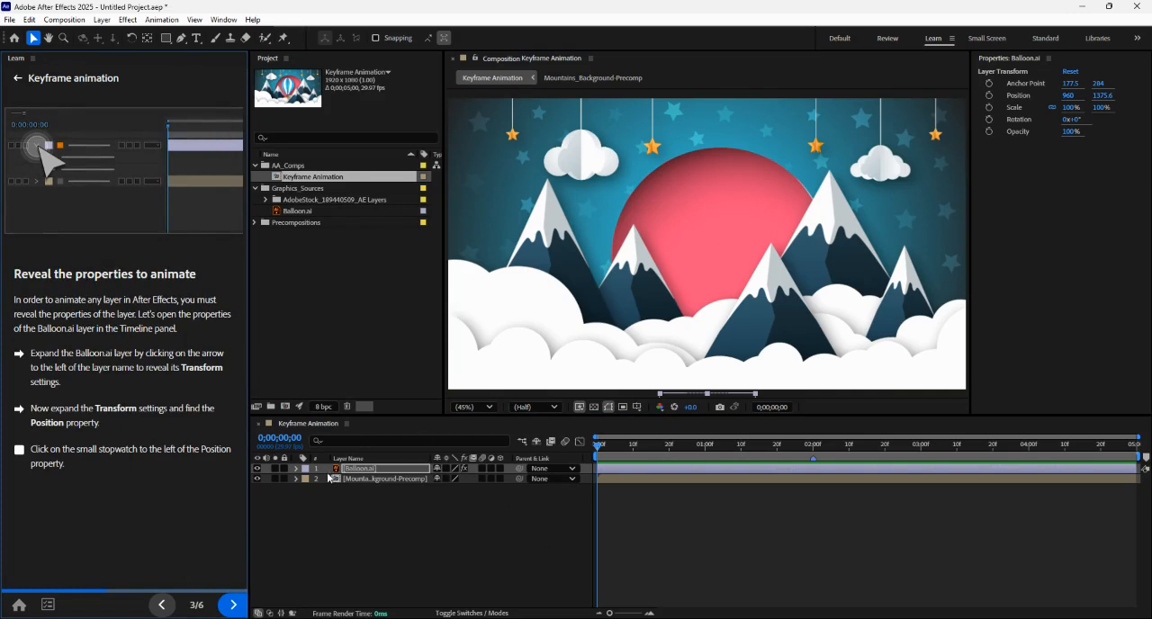
pyautogui.click(298, 470)
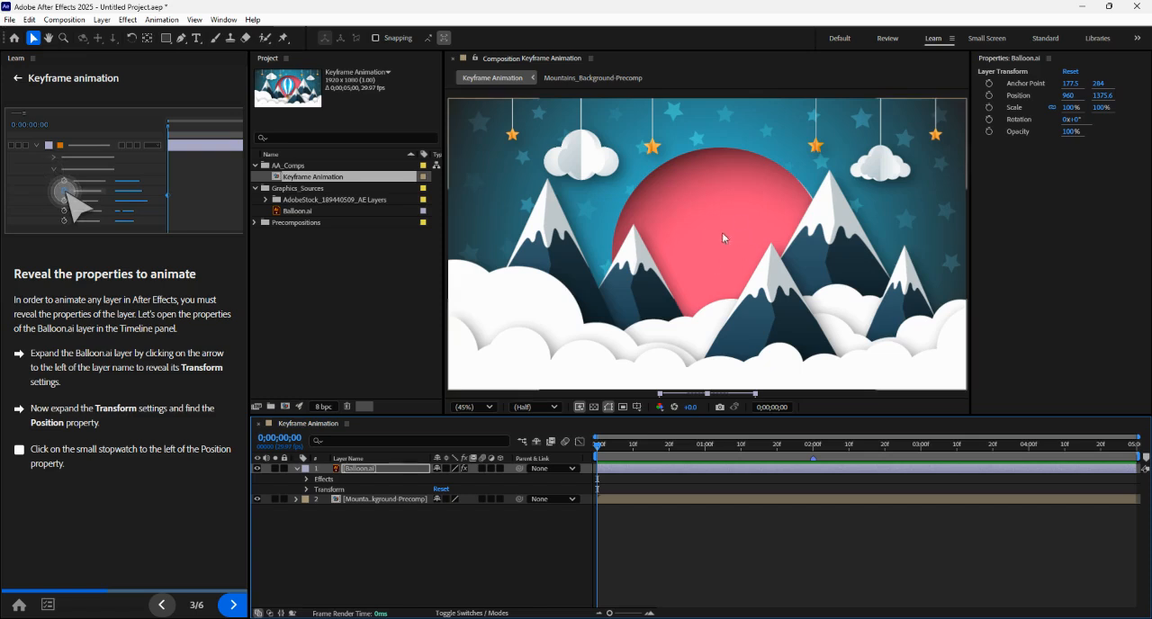
pyautogui.click(307, 489)
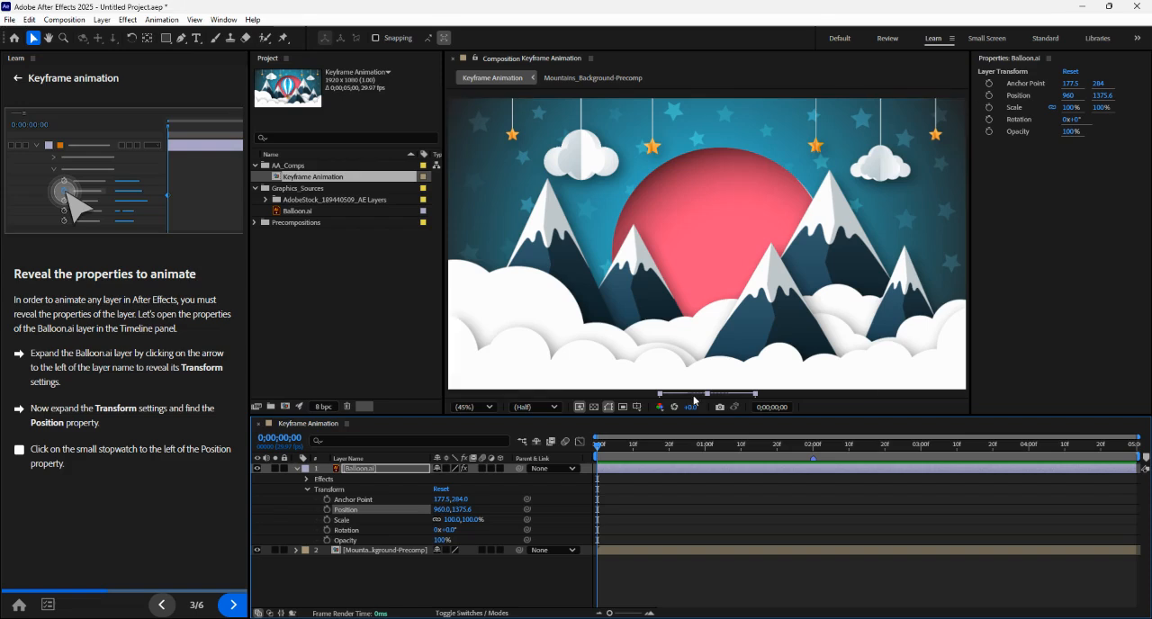
pyautogui.click(327, 509)
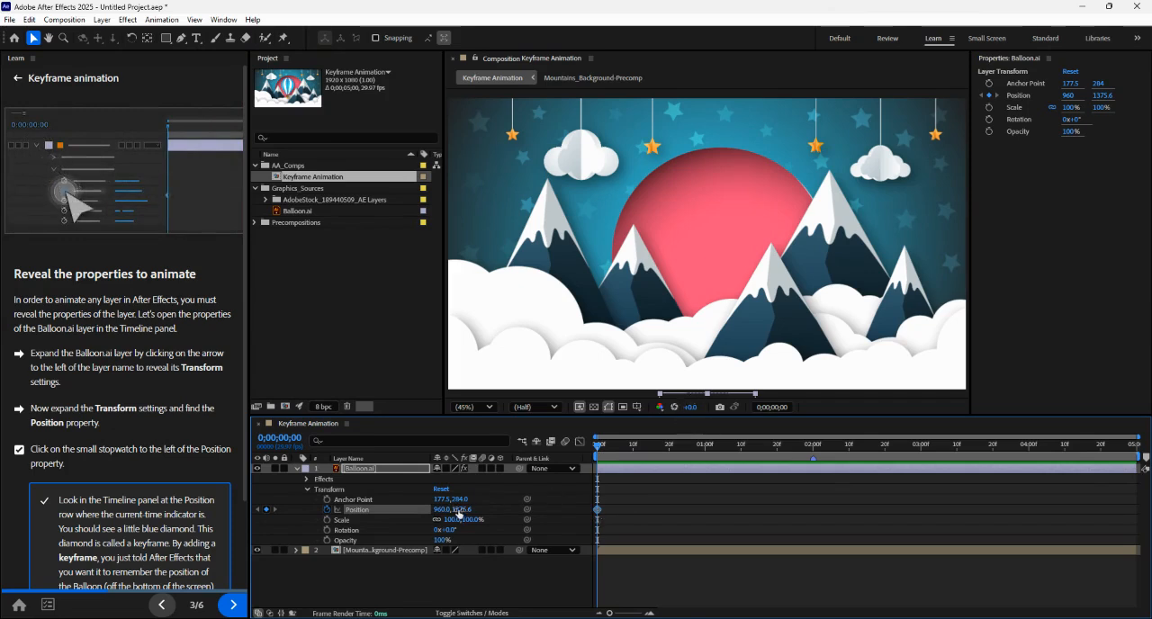
pyautogui.moveTo(461, 509); pyautogui.dragTo(463, 510)
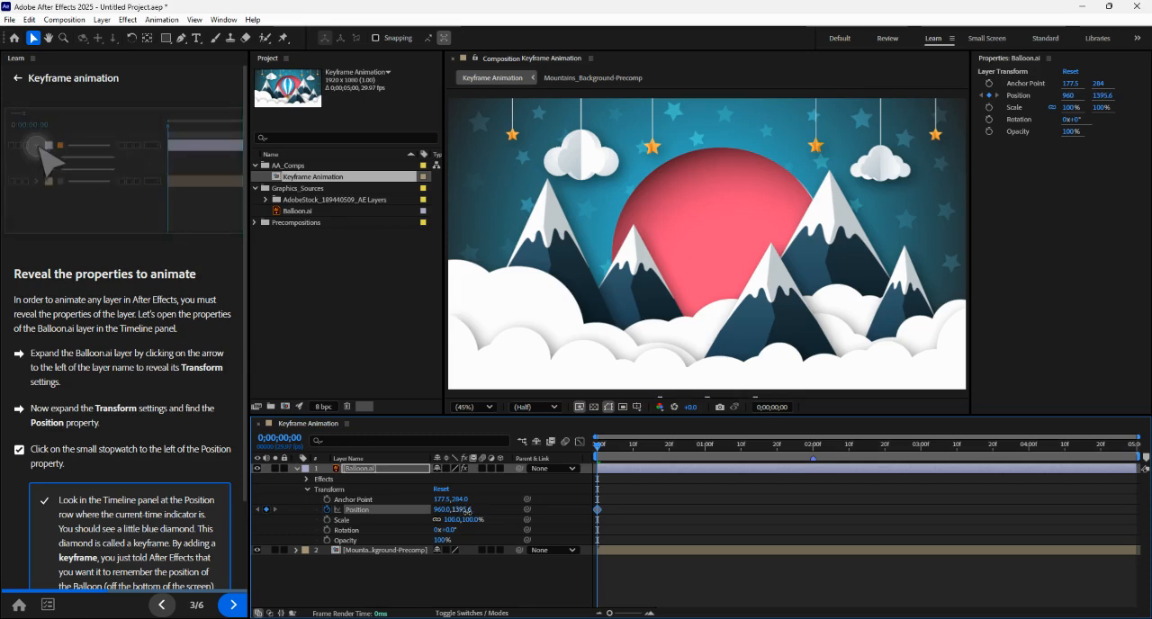
# - Add a second Position keyframe for Balloon.ai at 2 seconds with the vertical value set to 540
pyautogui.click(232, 605)
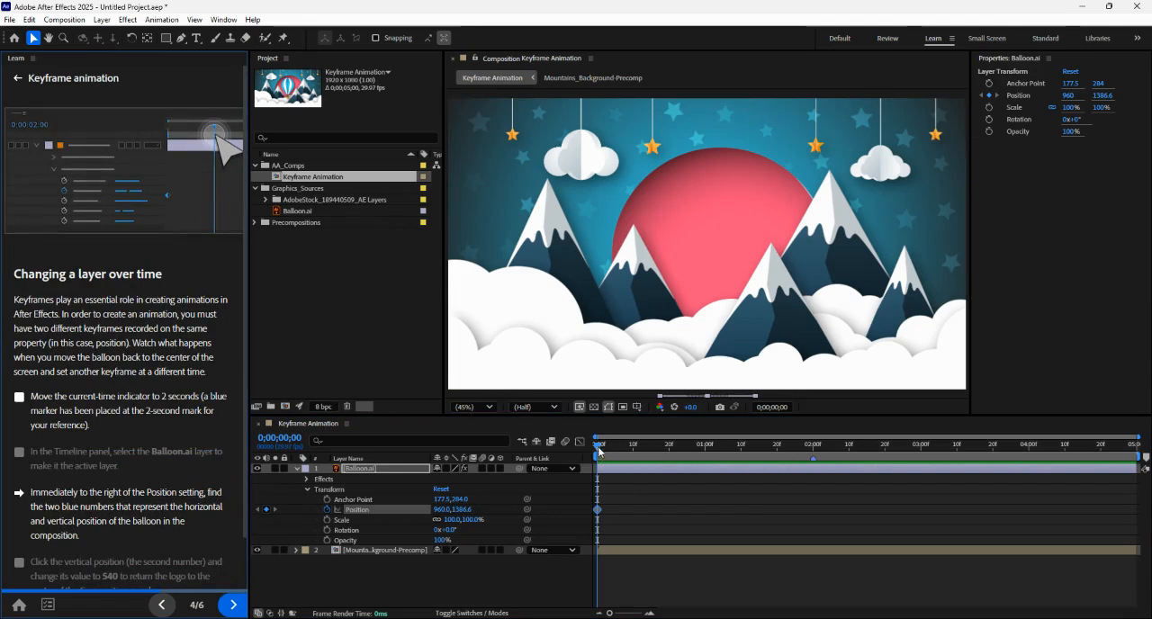
pyautogui.moveTo(596, 448); pyautogui.dragTo(812, 453)
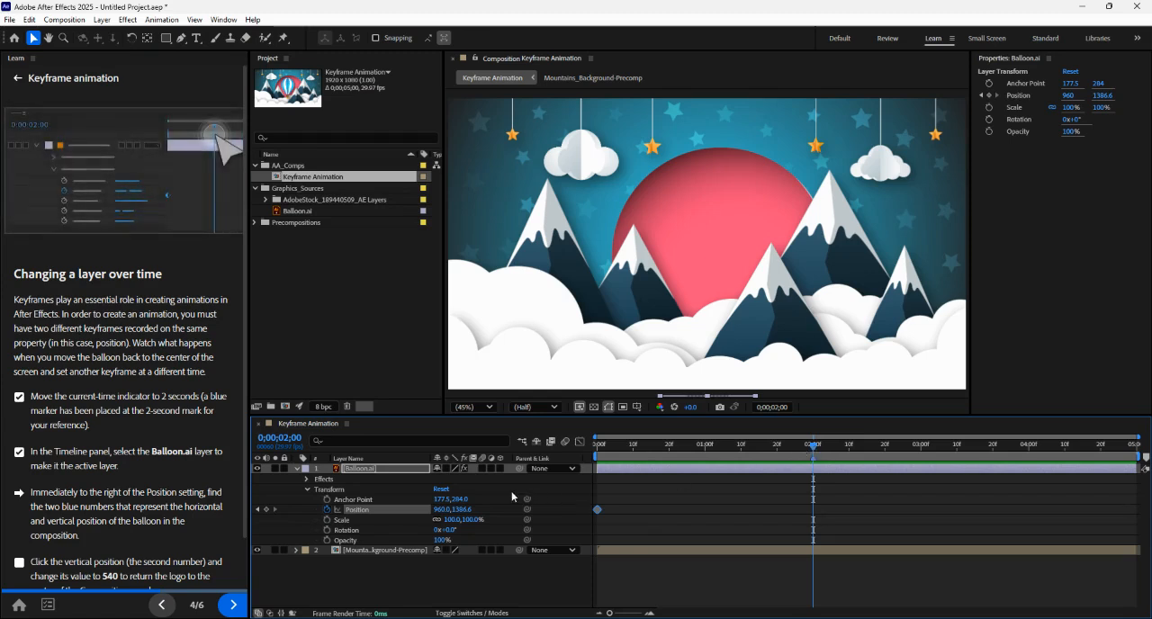
pyautogui.scroll(-1, 144, 521)
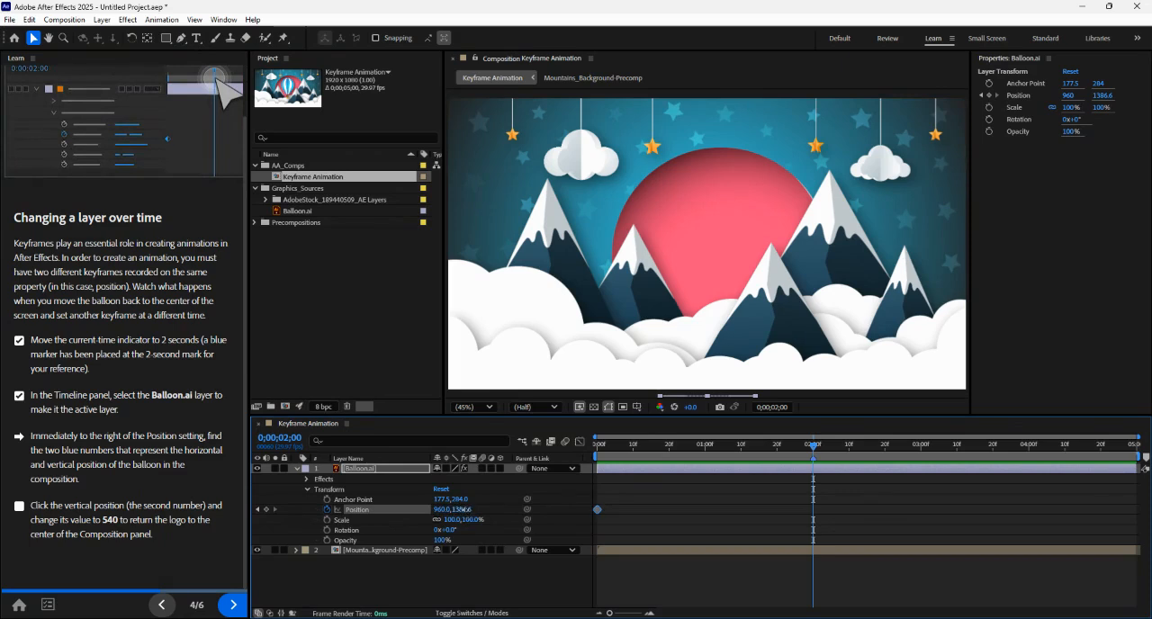
pyautogui.moveTo(464, 509); pyautogui.dragTo(37, 440)
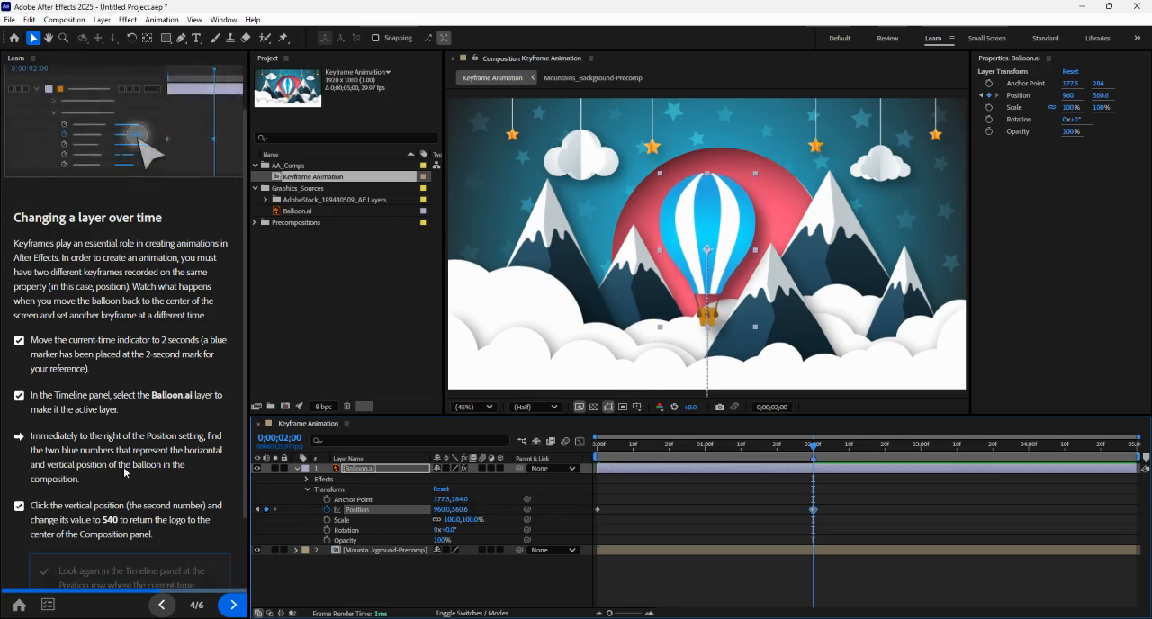
pyautogui.click(464, 513)
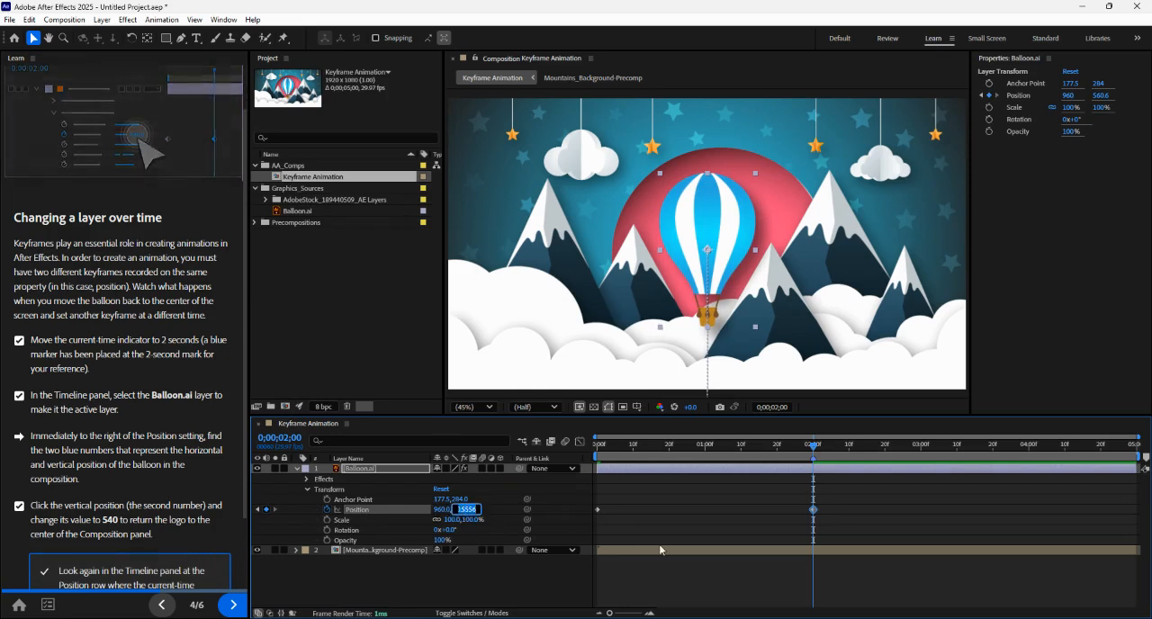
pyautogui.write('54')
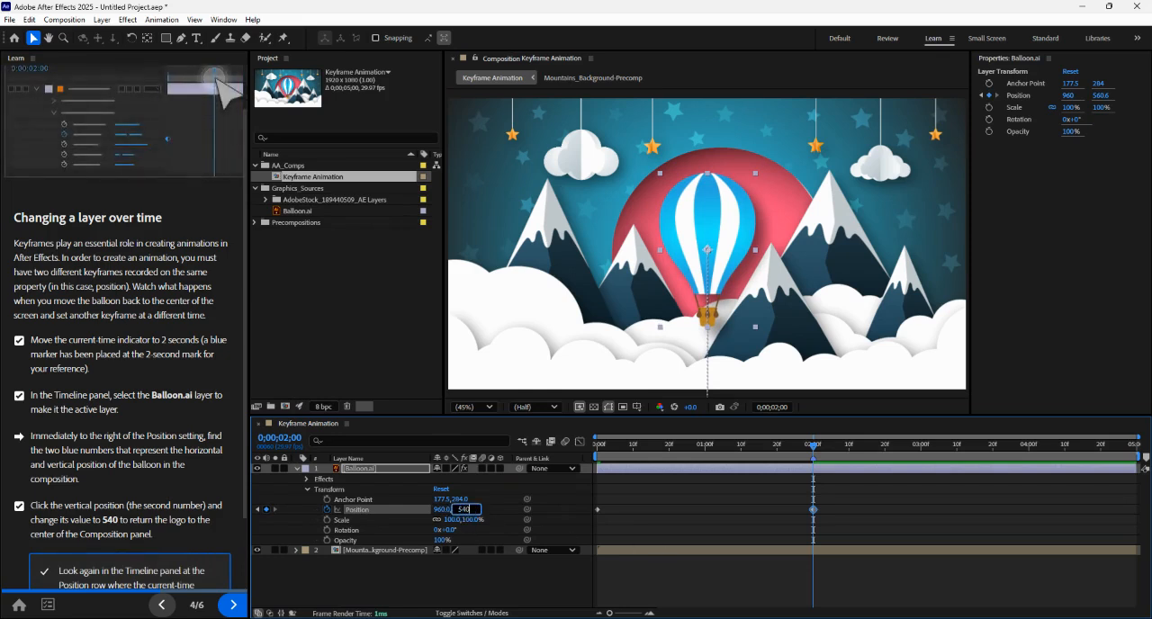
pyautogui.write('0')
pyautogui.press('Return')
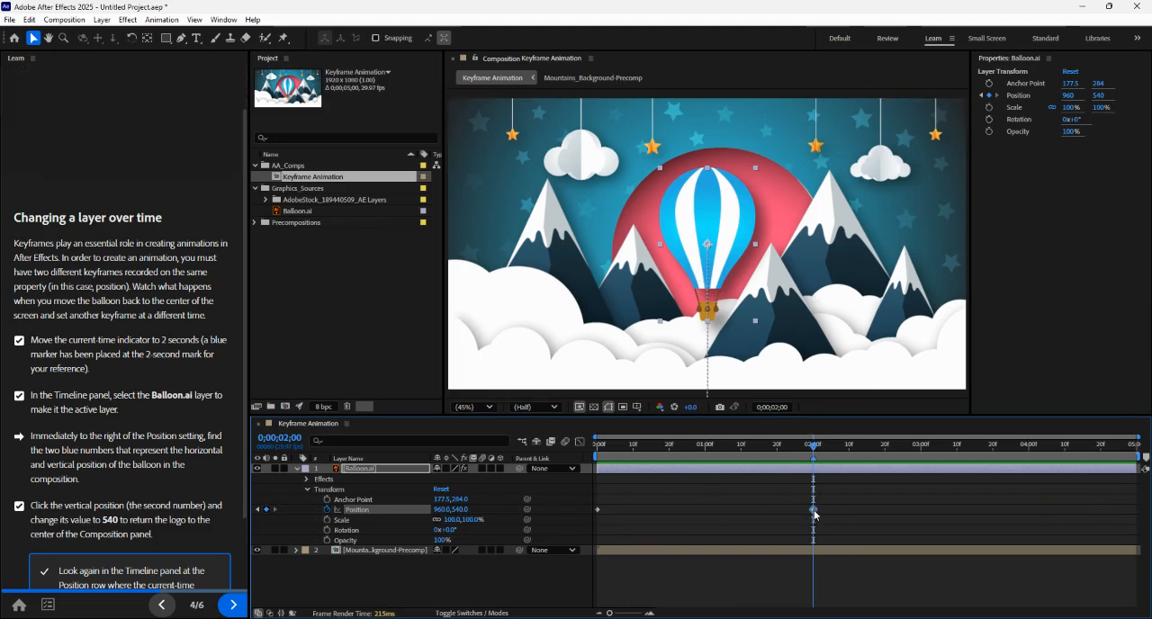
pyautogui.moveTo(813, 451)
pyautogui.mouseDown()
pyautogui.moveTo(610, 443)
pyautogui.moveTo(813, 442)
pyautogui.mouseUp()
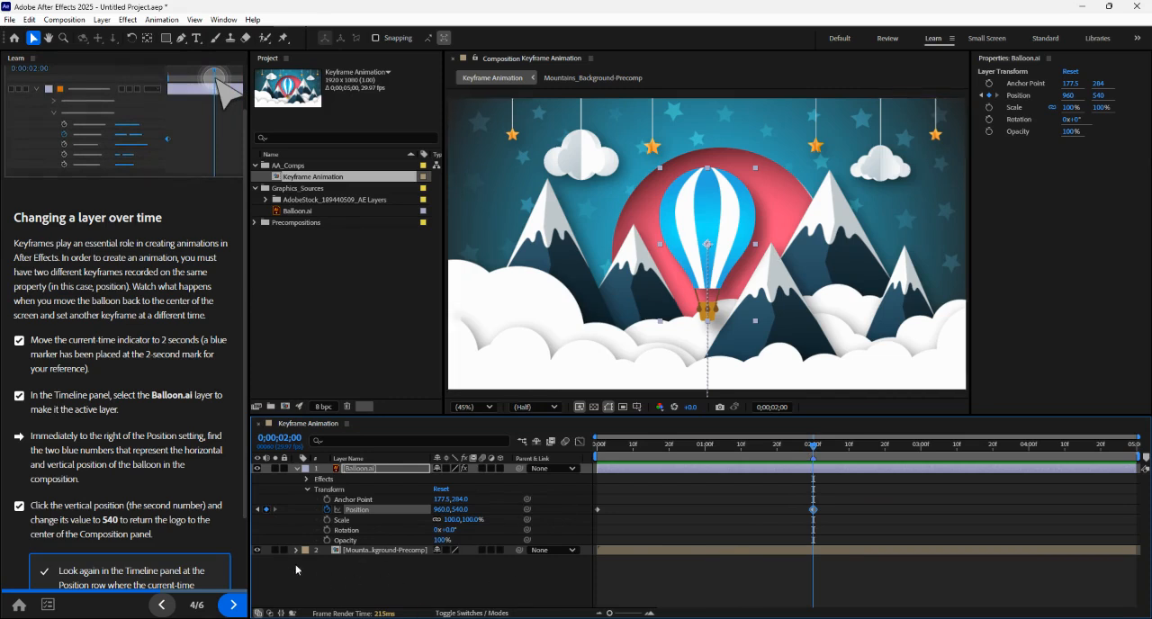
# - Preview the balloon animation from the start of the timeline and advance the tutorial to its final page
pyautogui.click(233, 605)
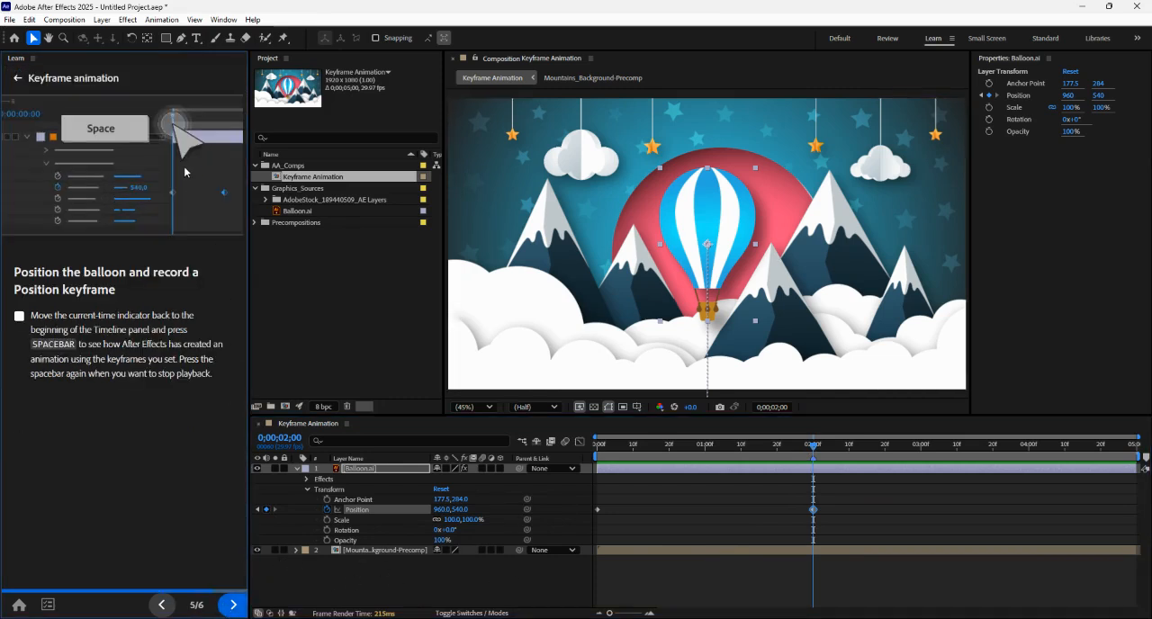
pyautogui.moveTo(818, 447); pyautogui.dragTo(576, 442)
pyautogui.press('space')
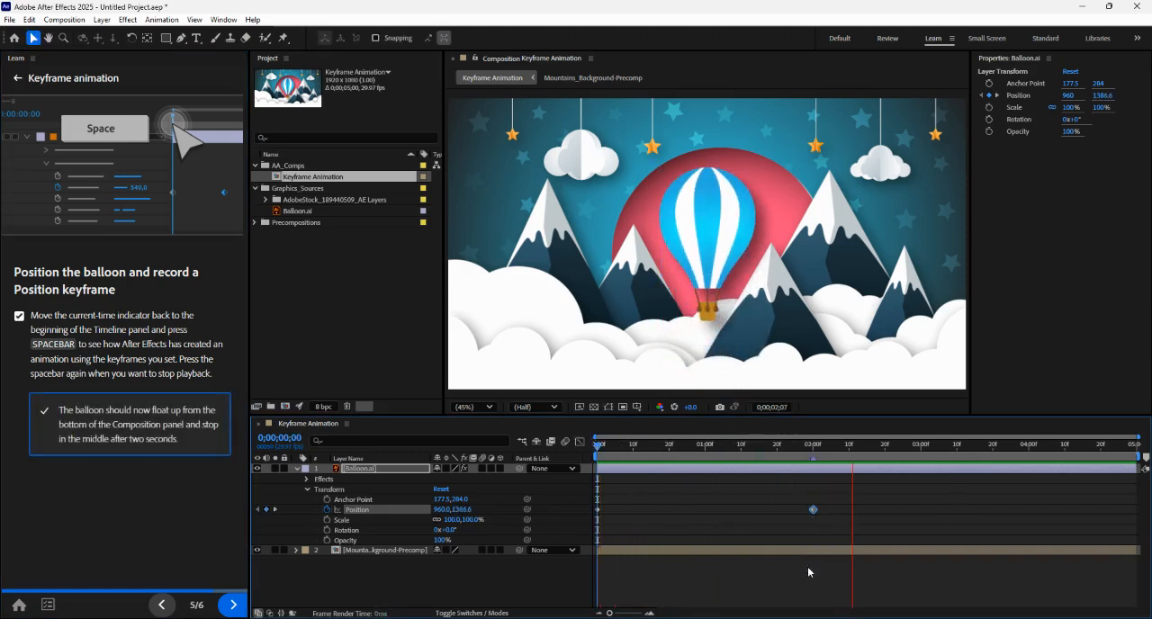
pyautogui.click(484, 583)
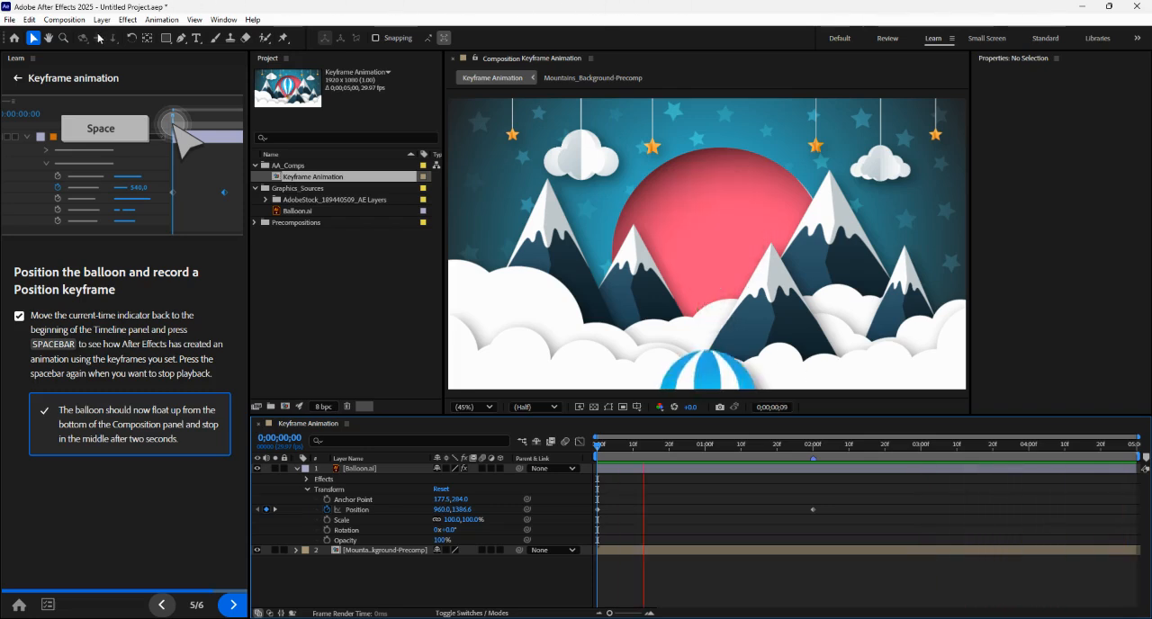
pyautogui.click(227, 610)
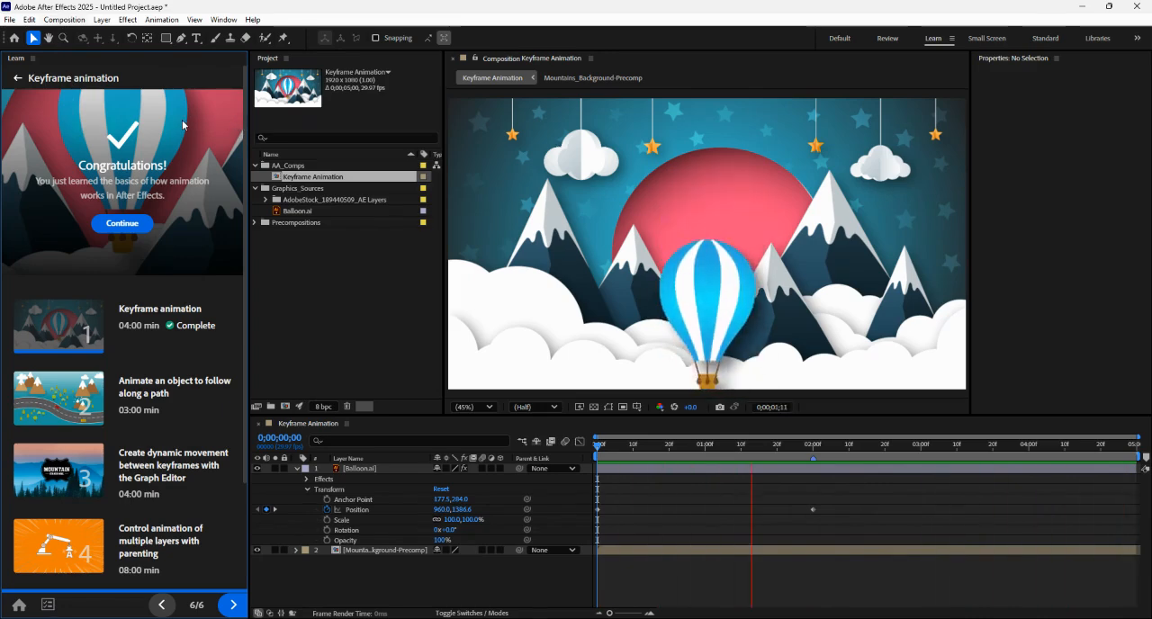
# - Render the Keyframe Animation composition with Best Settings and H.264 output to Balloon Keyframe Animation.mp4
pyautogui.hotkey('ctrl', 'm')
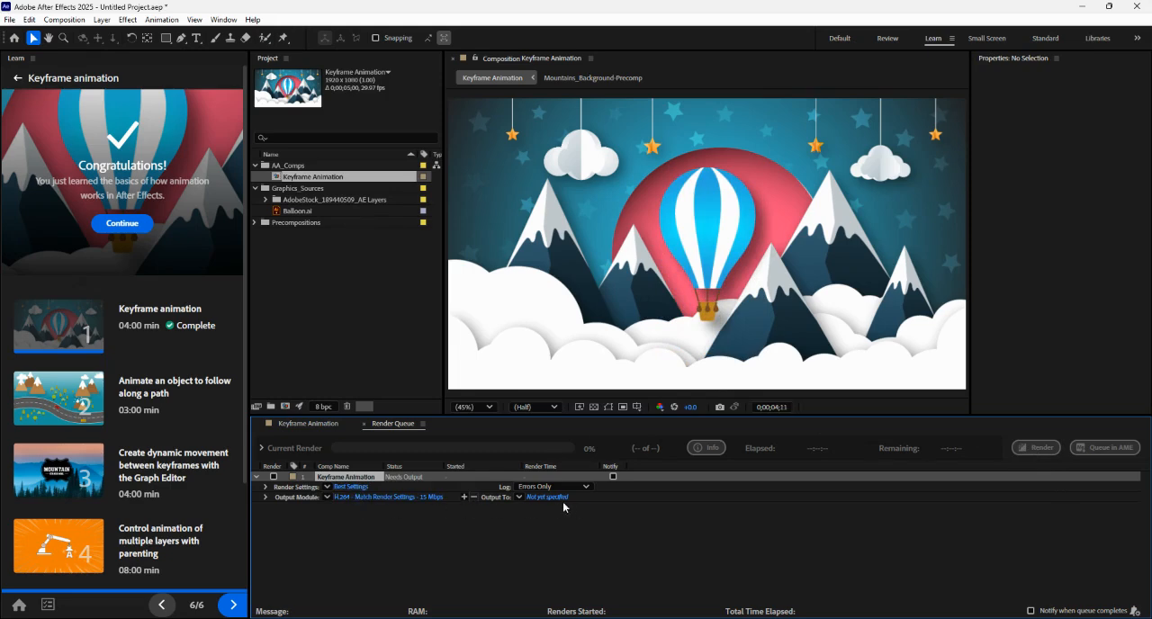
pyautogui.click(357, 487)
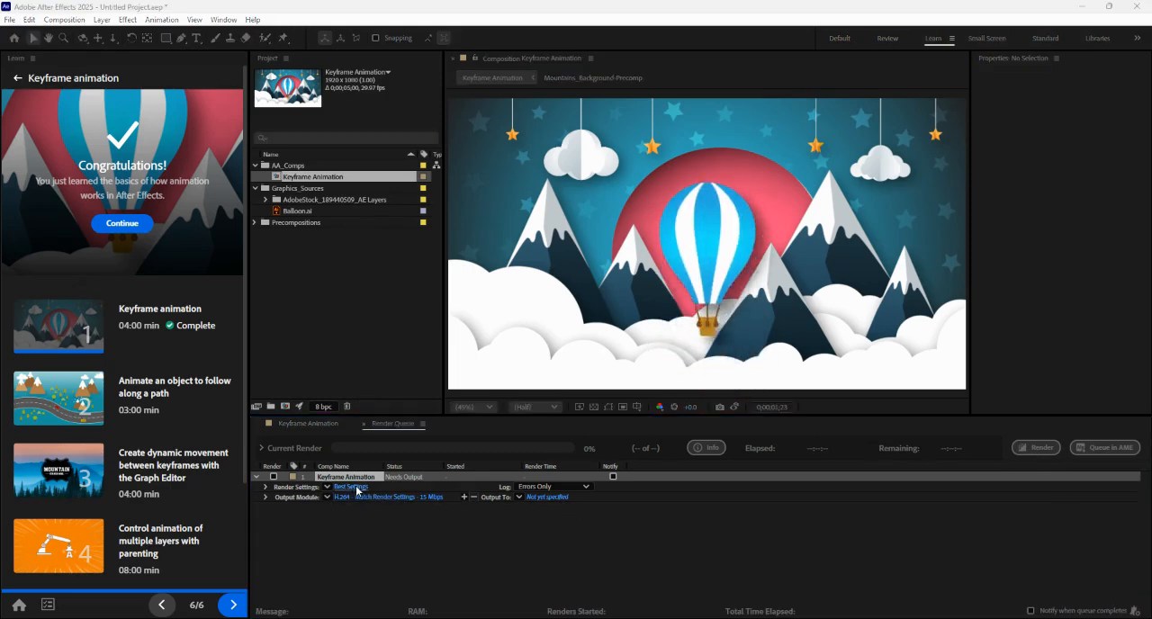
pyautogui.click(754, 135)
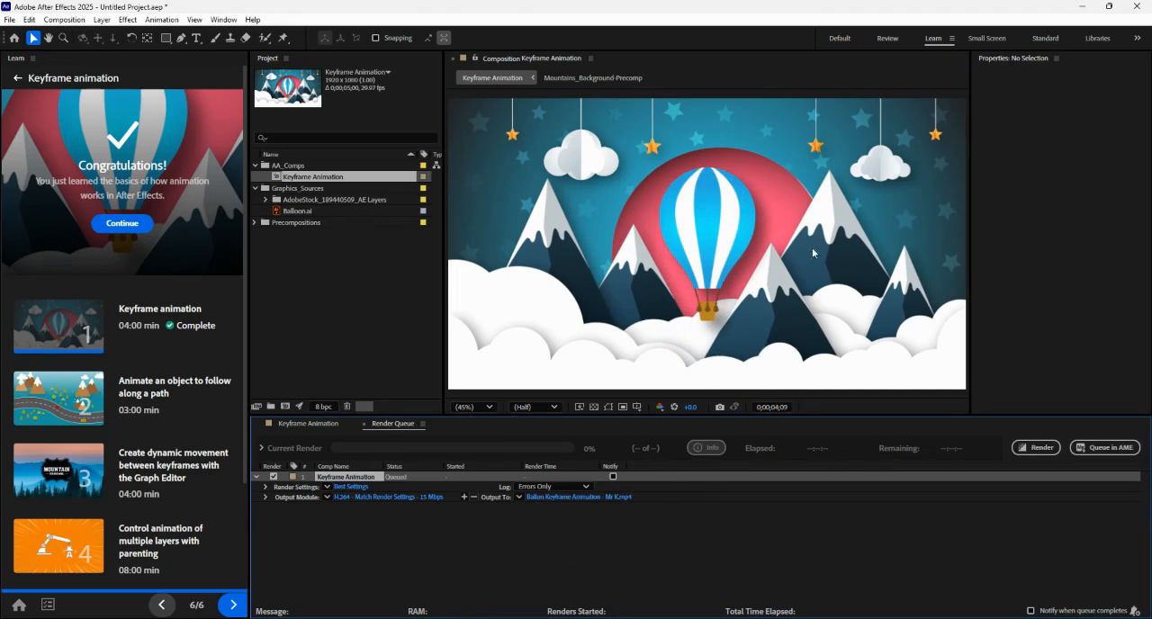
pyautogui.click(1036, 450)
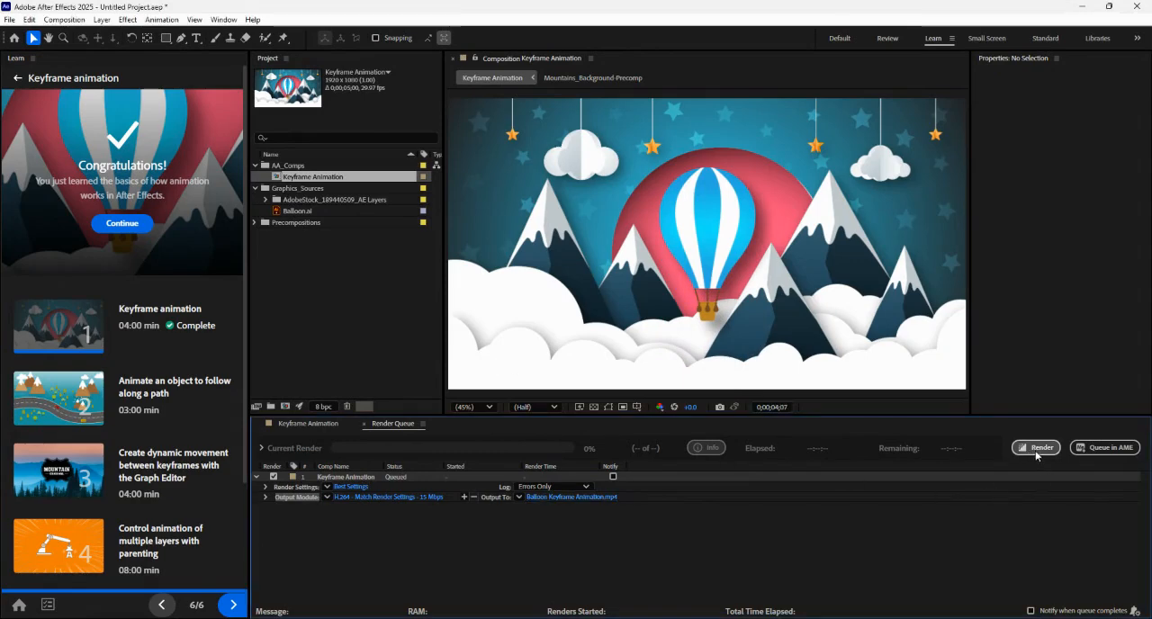
pyautogui.click(1036, 449)
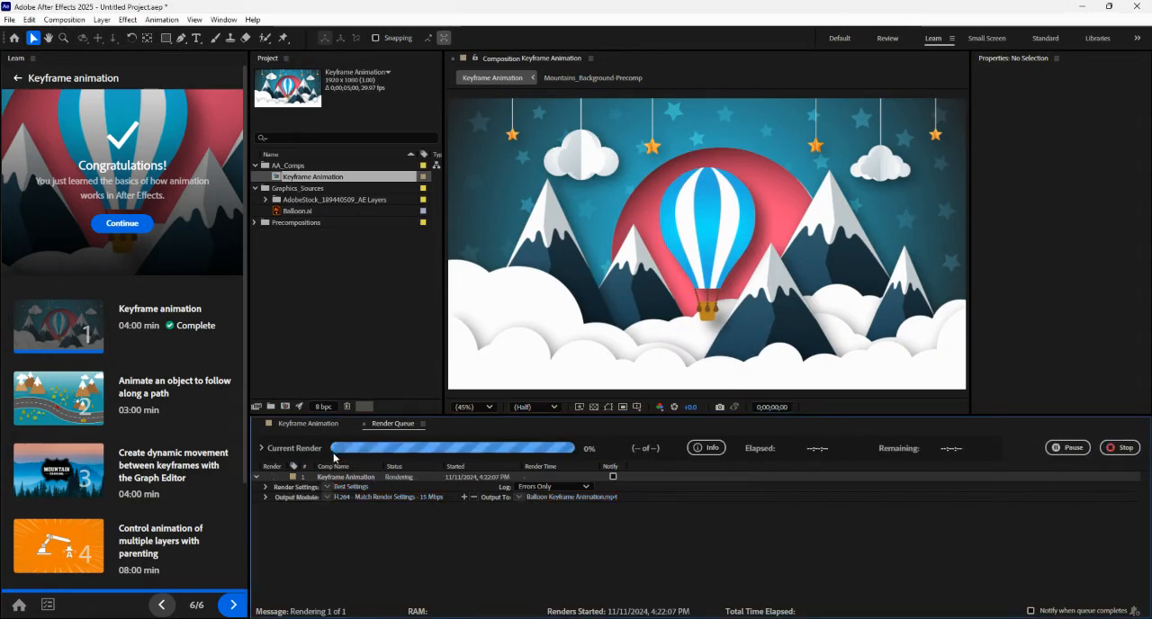